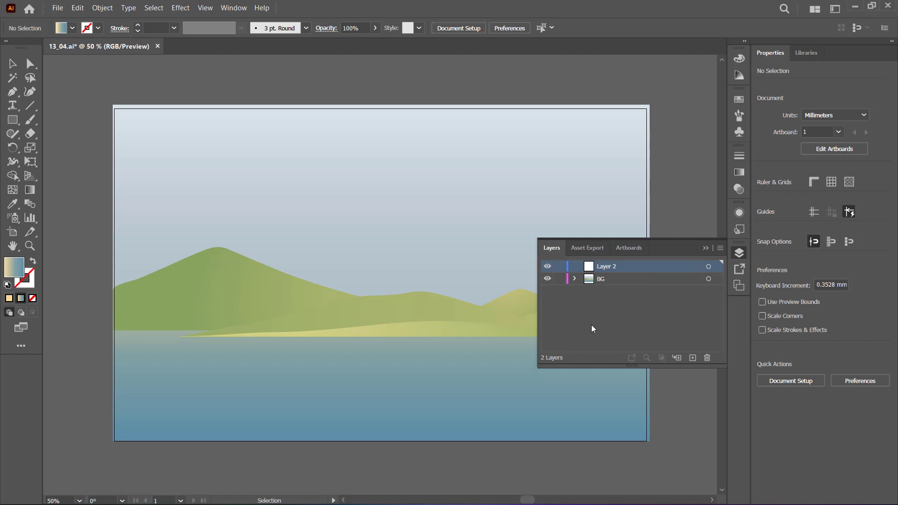
Show the rulers around the landscape document and view the available ruler units without changing them.
click(706, 248)
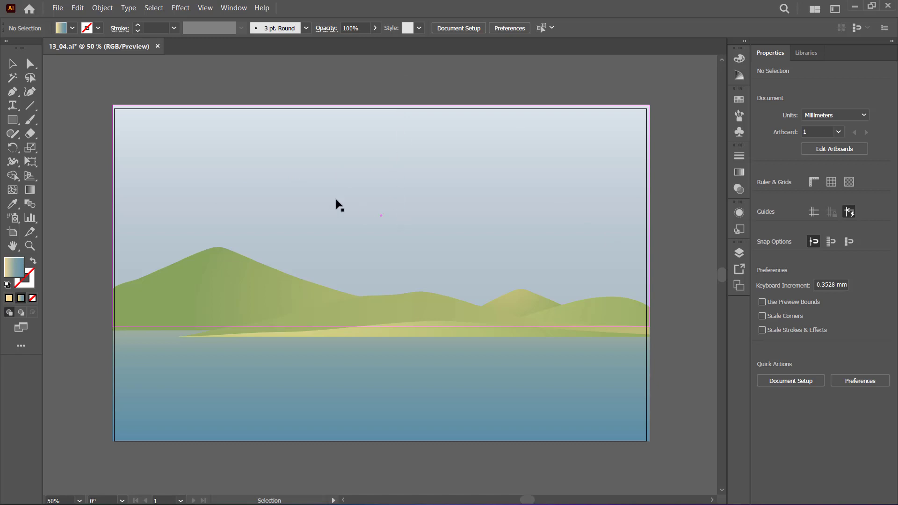
click(205, 8)
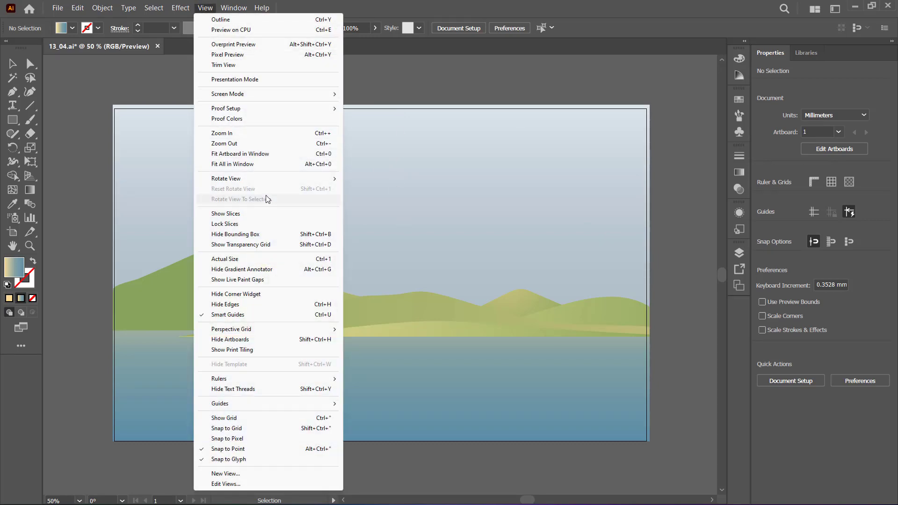
mouse_move(259, 379)
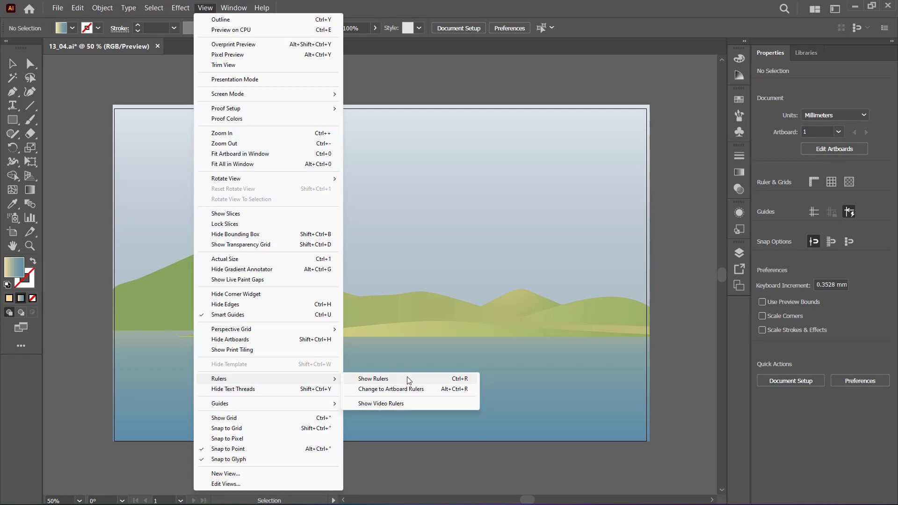
click(458, 384)
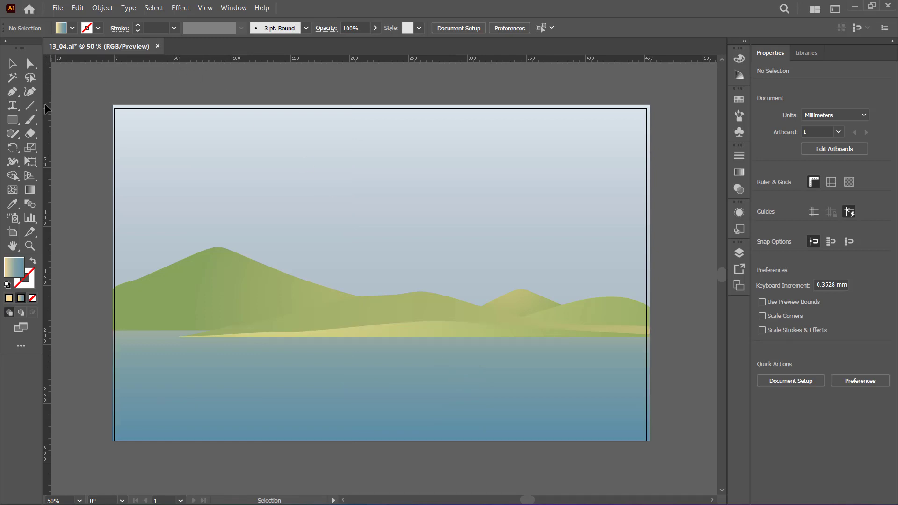
right_click(361, 57)
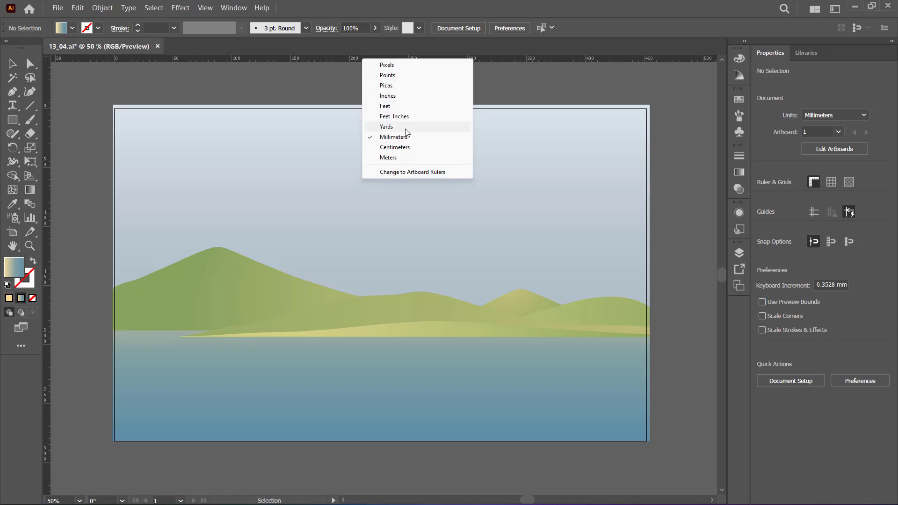
click(414, 7)
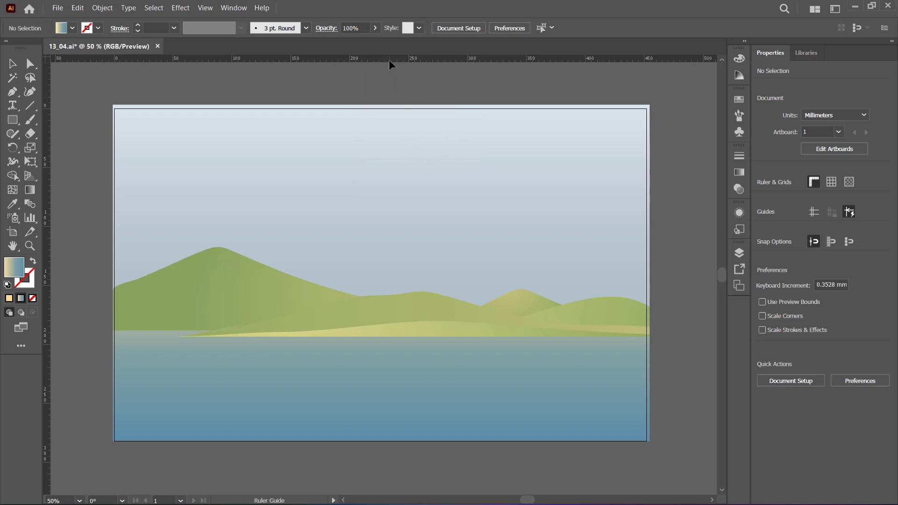
Place a horizontal ruler guide touching the tallest hilltop at about 120 mm and another above it at about 100 mm, with guides shown.
drag(389, 60, 389, 166)
drag(385, 243, 387, 247)
click(815, 212)
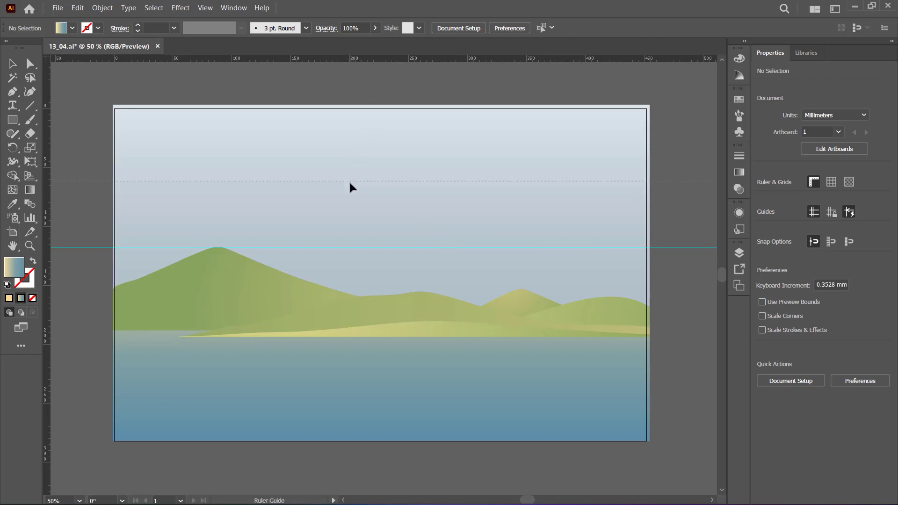
drag(344, 223, 344, 224)
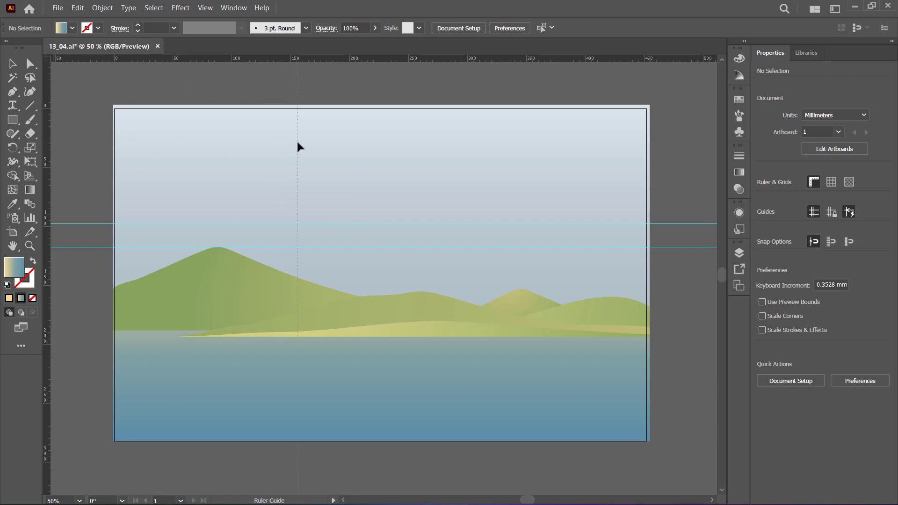
Add a vertical guide at about 250 mm and a third horizontal guide at about 91 mm, just above the other two.
drag(400, 150, 400, 150)
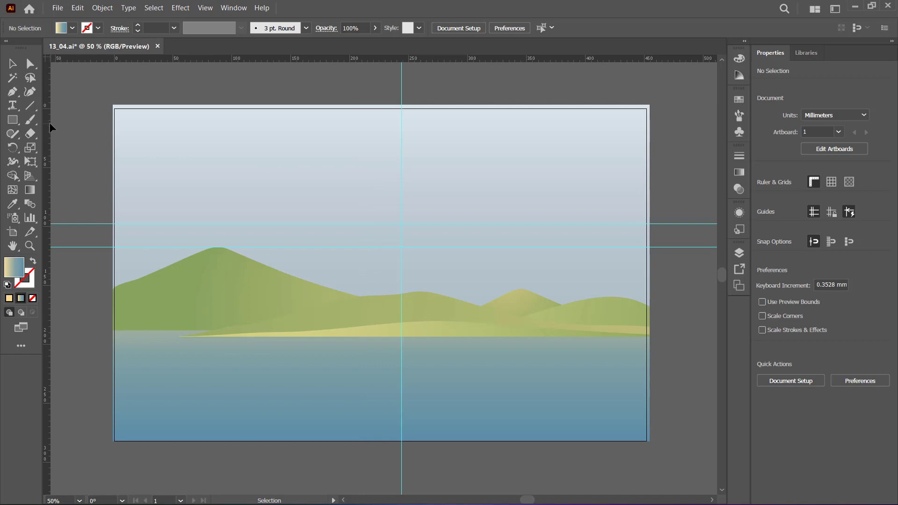
drag(49, 123, 91, 130)
mouse_move(304, 176)
mouse_down()
mouse_move(306, 147)
mouse_move(313, 177)
mouse_up()
key(alt)
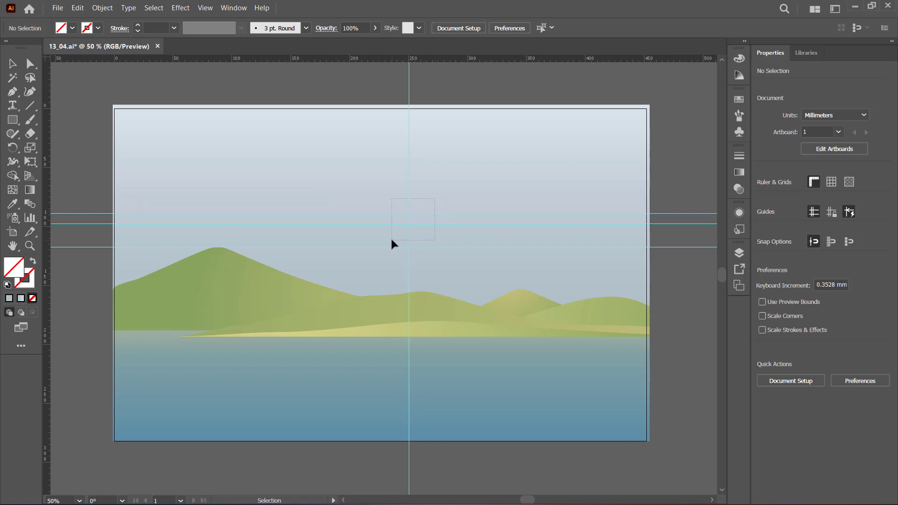
Try deleting the vertical guide together with the two upper horizontal guides, and undo the deletion.
drag(392, 240, 392, 240)
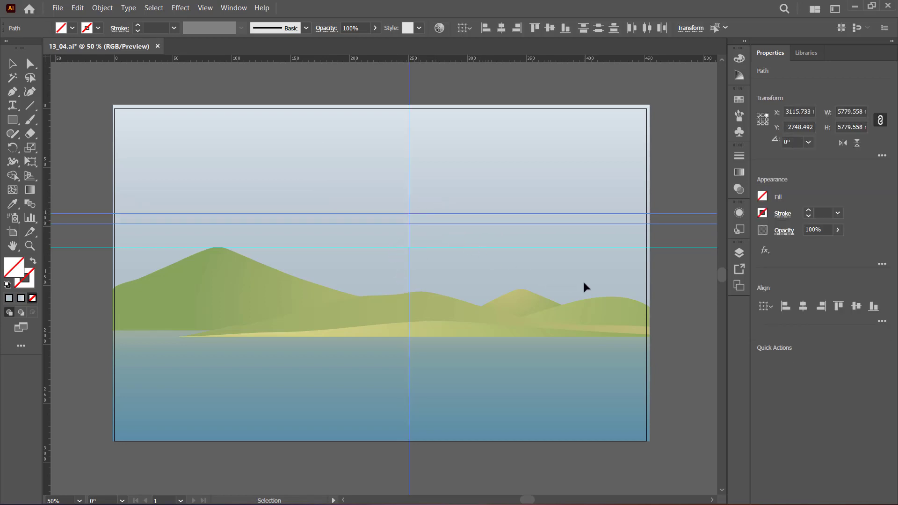
key(Delete)
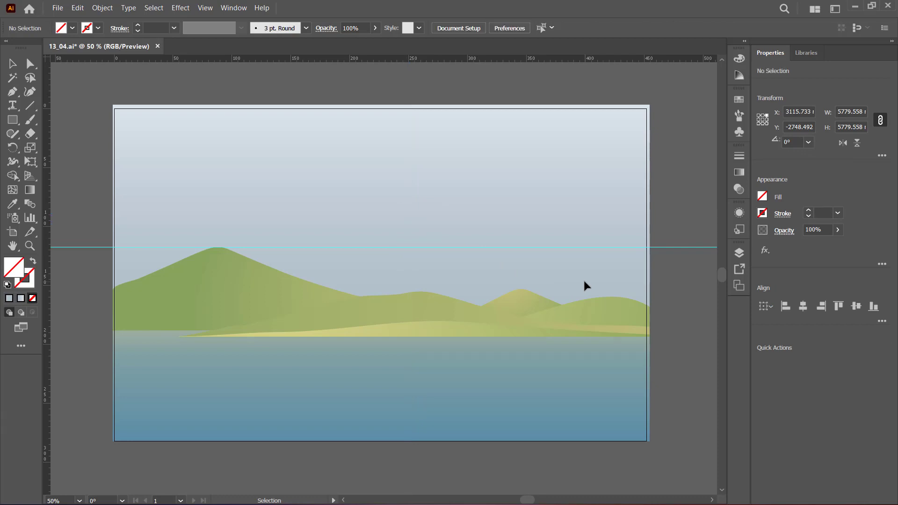
key(ctrl+z)
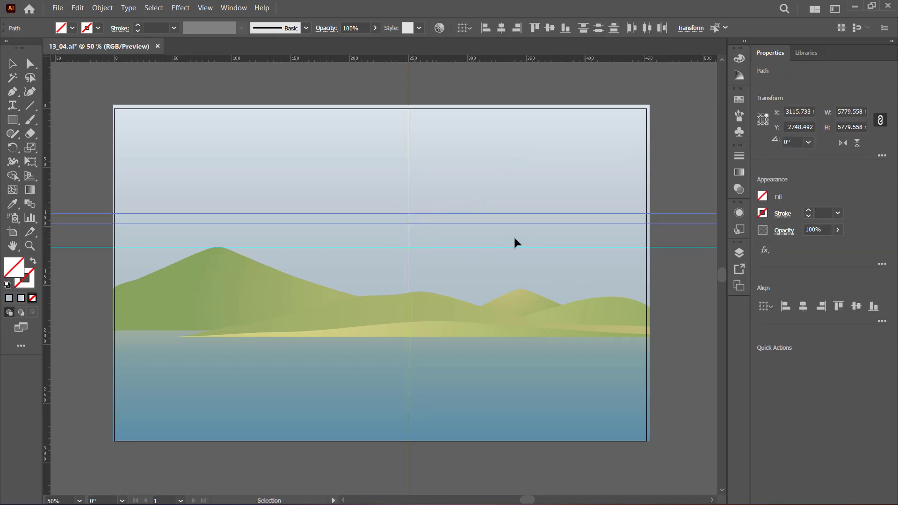
Move the horizontal guide at the hilltop up to a Y position of about 64 mm and lock all guides.
drag(448, 248, 450, 184)
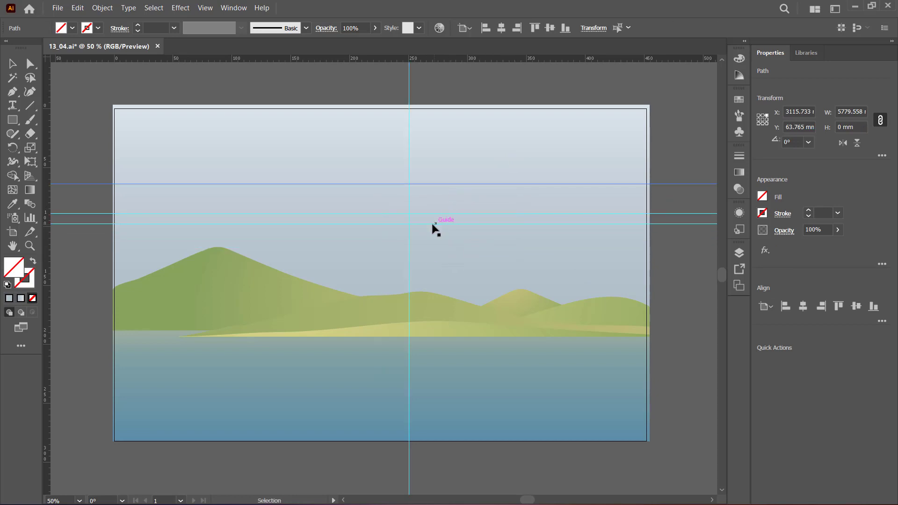
click(682, 139)
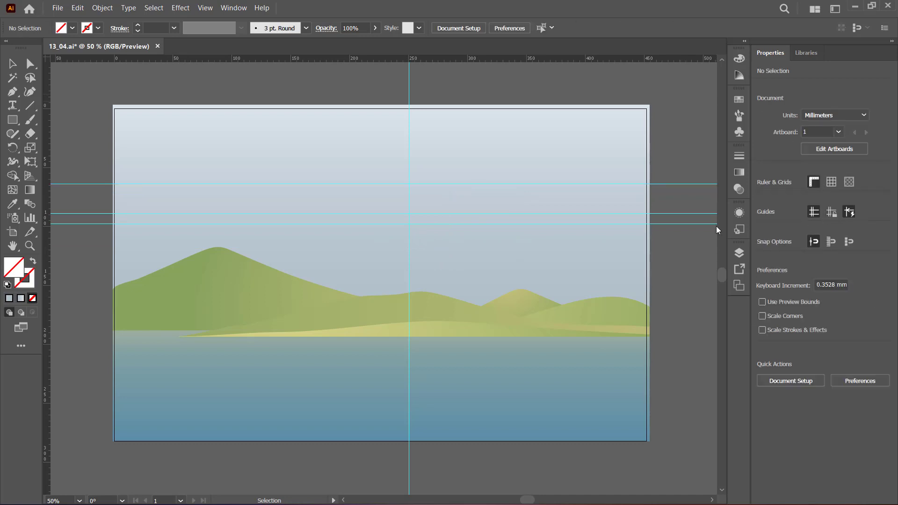
click(832, 213)
Check the layer list and select the hill and water shapes individually to view their outlines, leaving nothing selected.
click(738, 253)
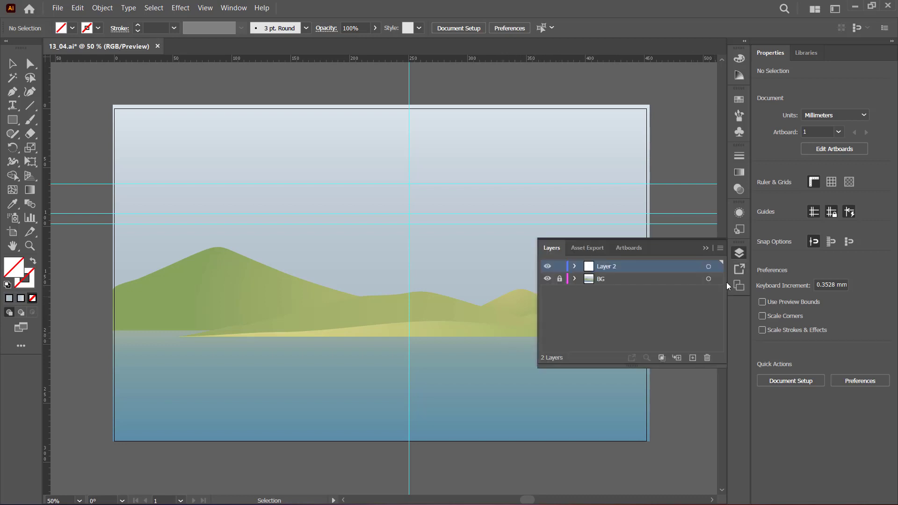
click(708, 248)
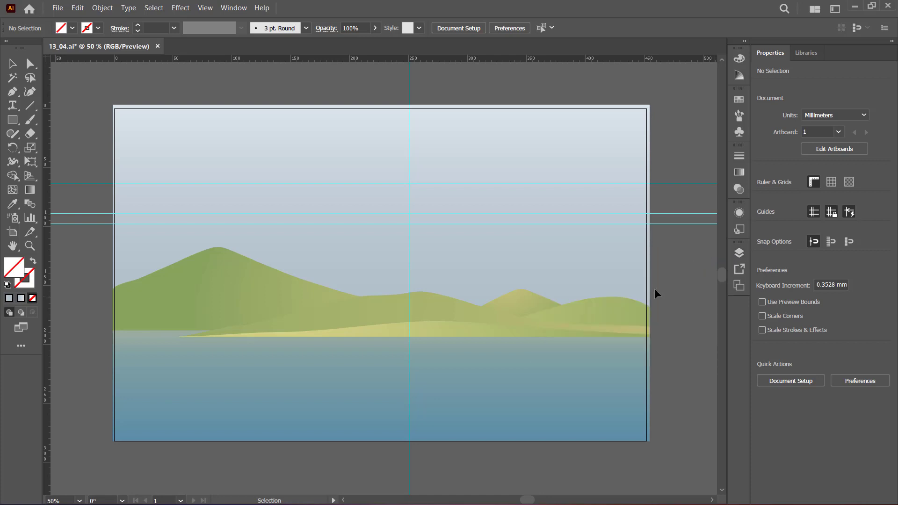
click(265, 305)
click(315, 376)
click(446, 316)
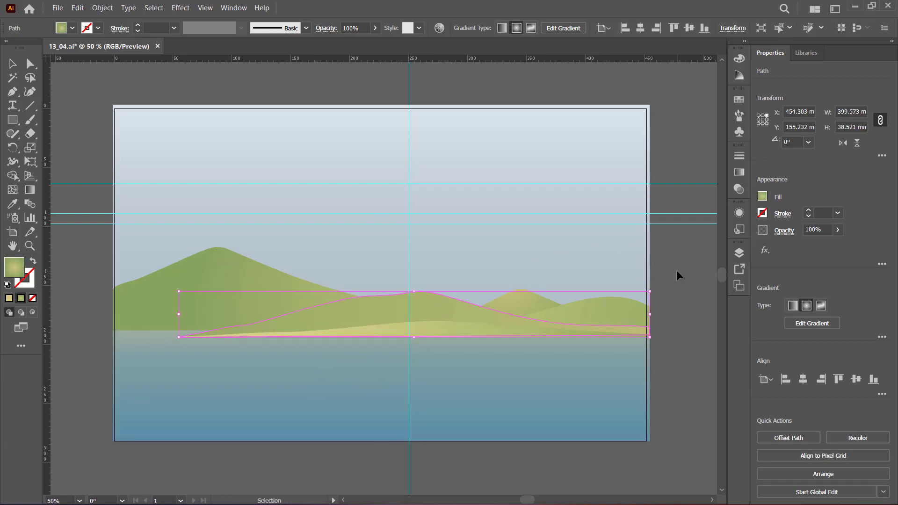
click(695, 289)
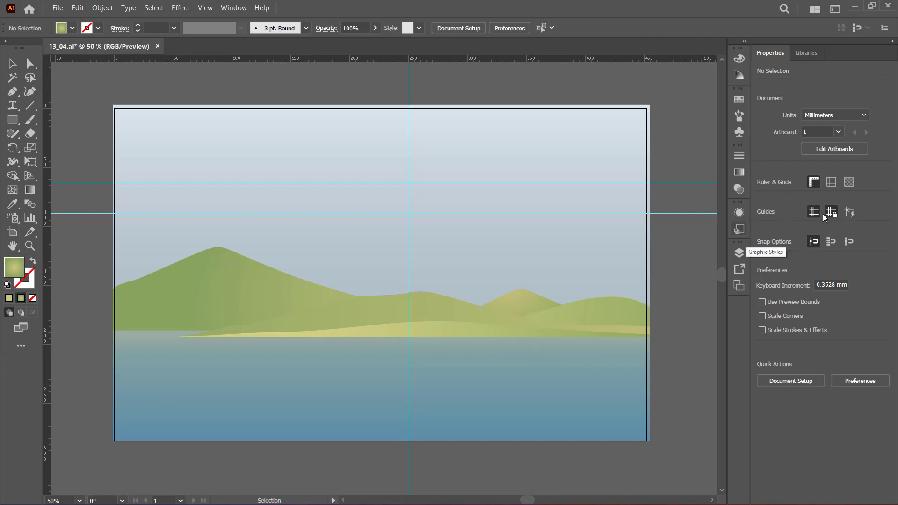
Review the available commands for hiding, unlocking and clearing guides.
click(205, 8)
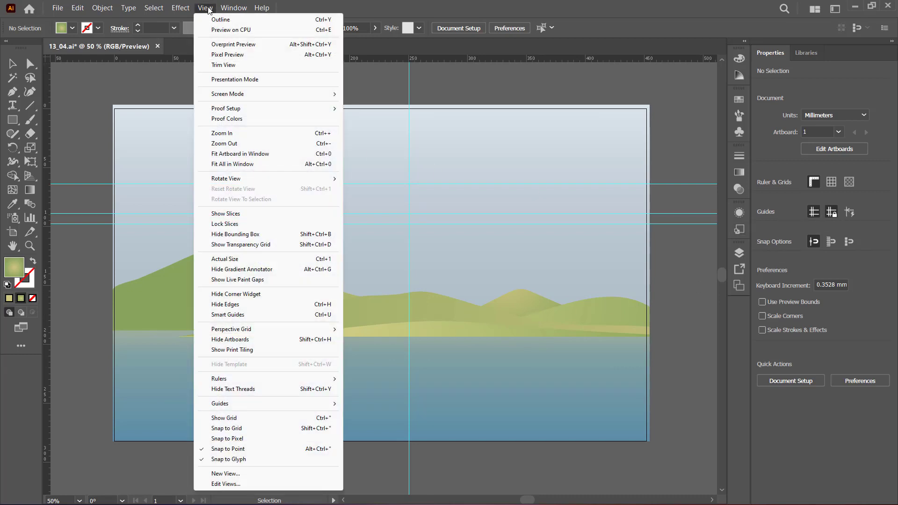
mouse_move(331, 403)
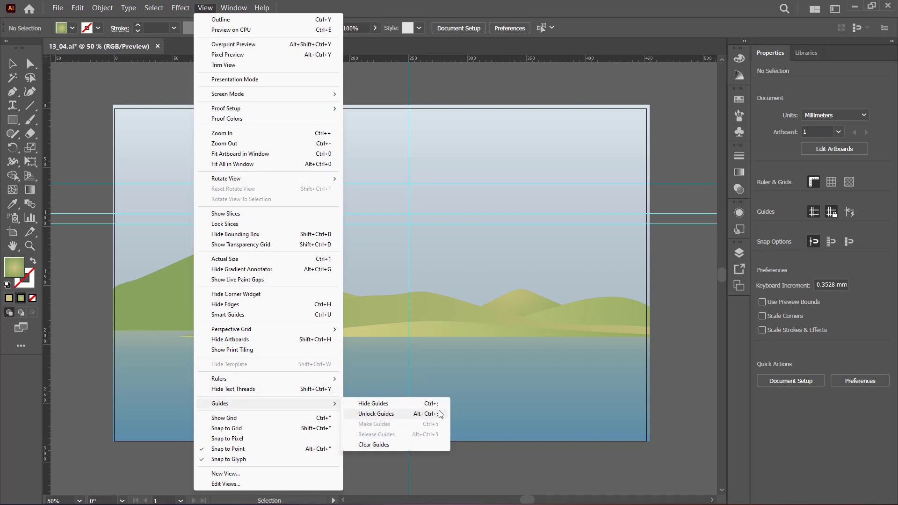
click(696, 260)
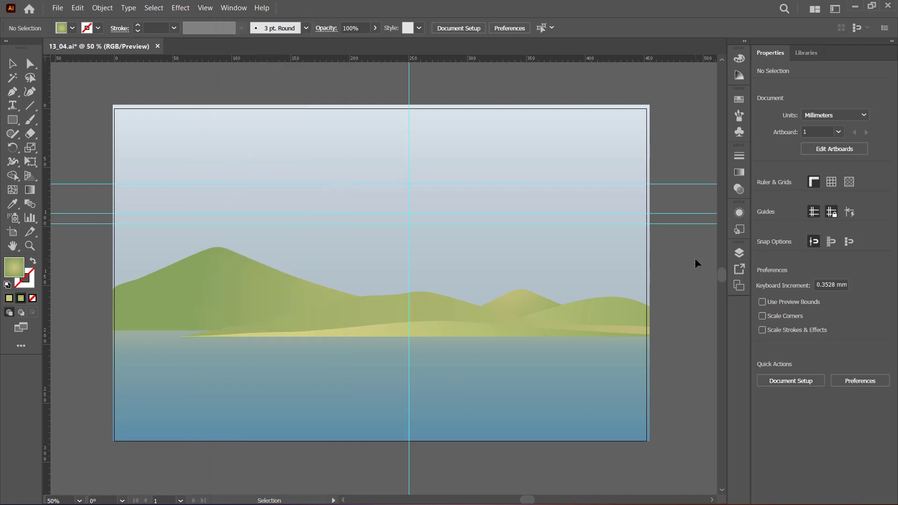
Lock the BG layer and rename Layer 2, which holds the guides, as خطوط راهنمای ۱.
click(741, 253)
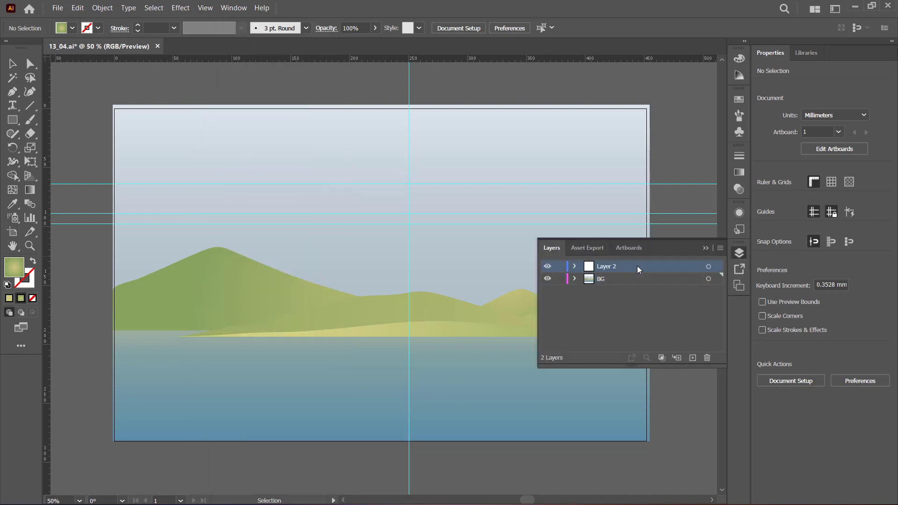
click(560, 279)
click(575, 267)
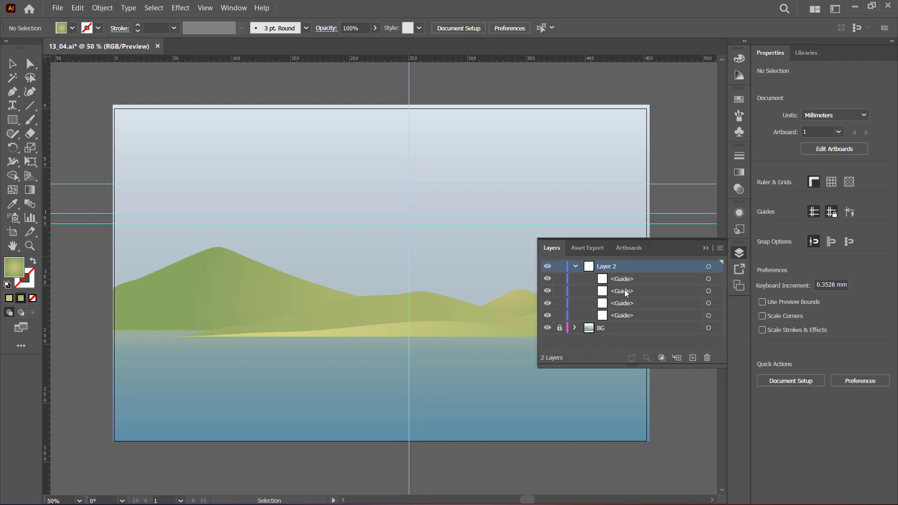
double_click(608, 267)
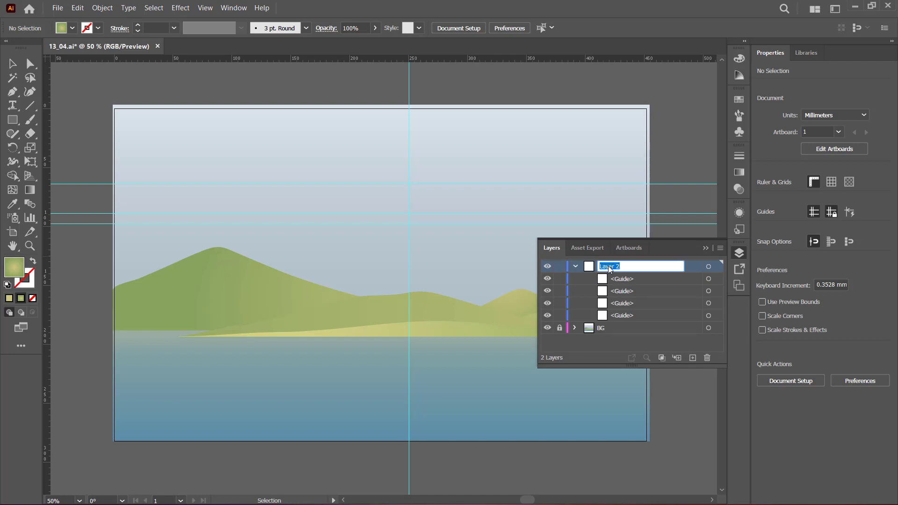
text(خطوط راهنمای ۱)
key(Return)
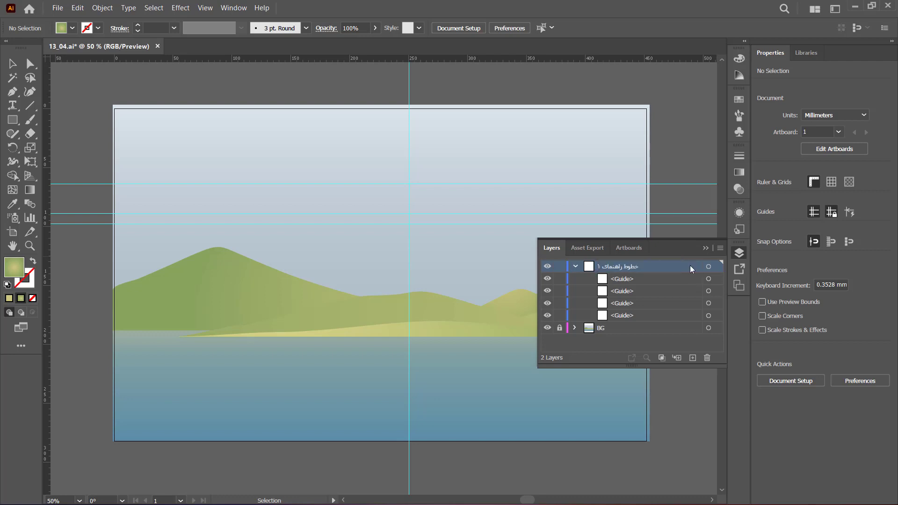
Hide the خطوط راهنمای ۱ layer and add a new layer above it.
click(547, 267)
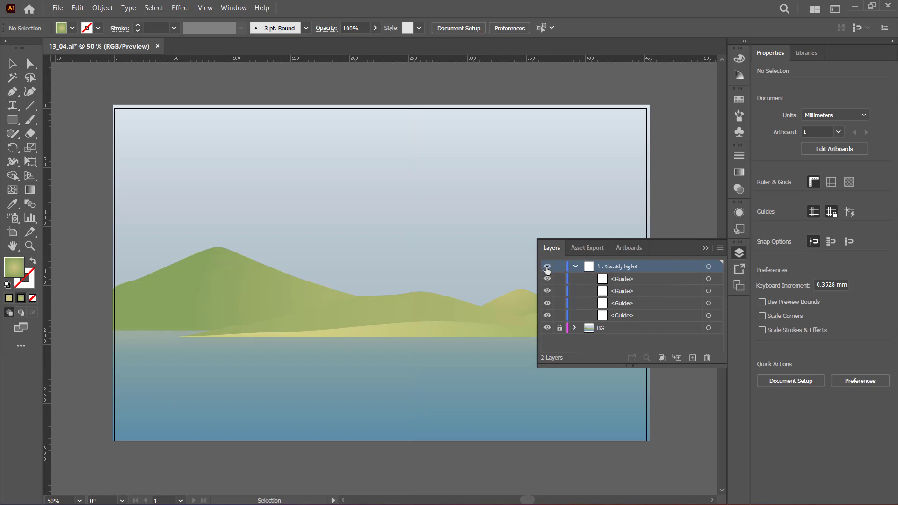
click(548, 267)
click(547, 268)
click(693, 358)
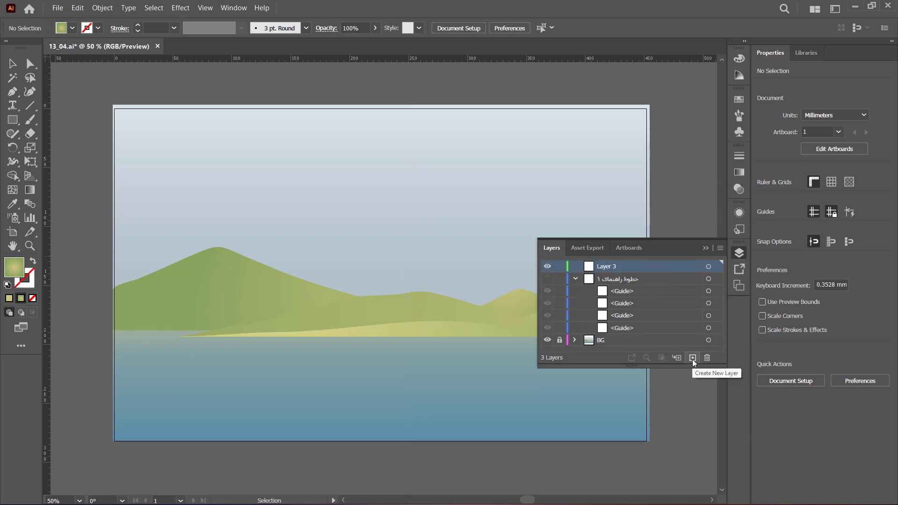
click(706, 248)
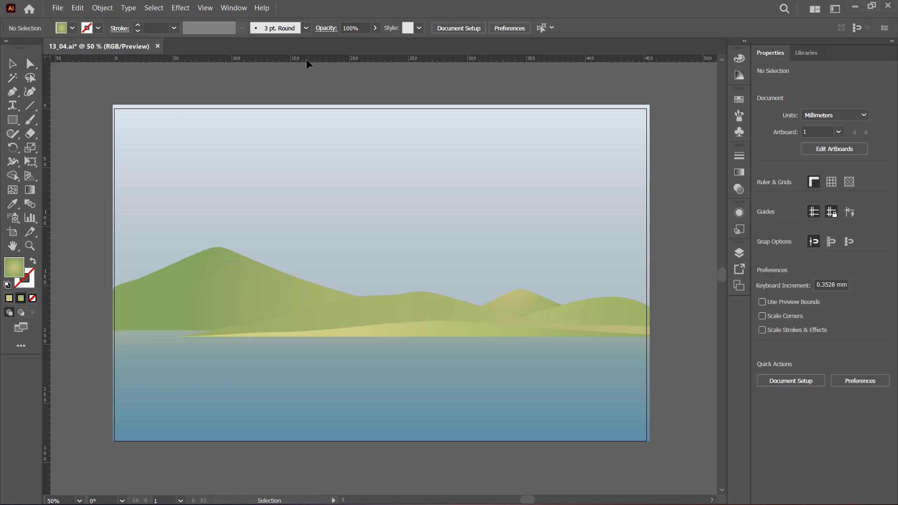
Add two horizontal guides at about 23 mm and 35 mm and a vertical guide at about 35 mm on the new layer.
drag(307, 59, 309, 147)
drag(314, 128, 311, 132)
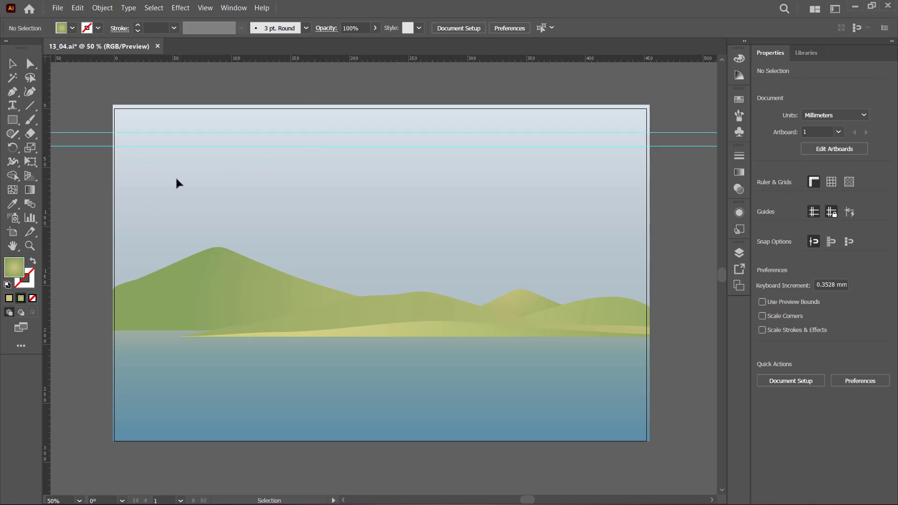
drag(49, 178, 167, 206)
Expand Layer 3 to list its guides, hide it, and show the خطوط راهنمای ۱ layer again.
click(739, 253)
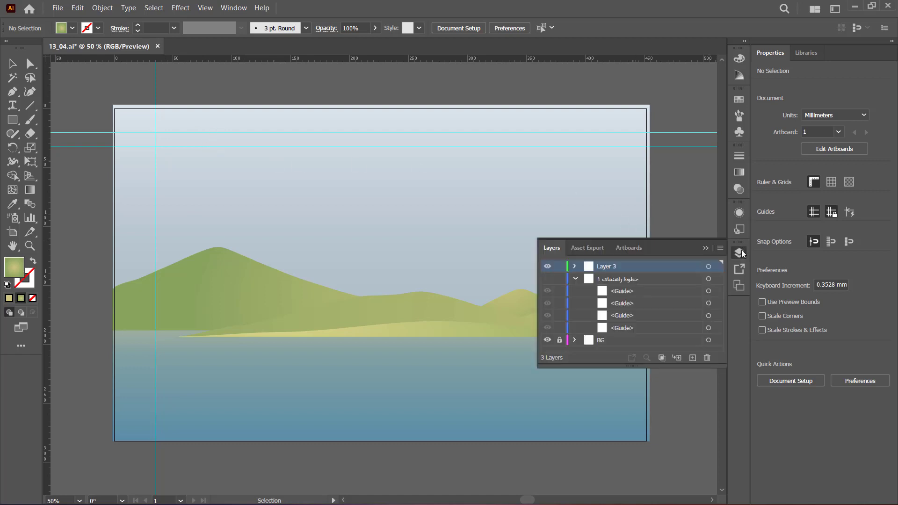
click(575, 266)
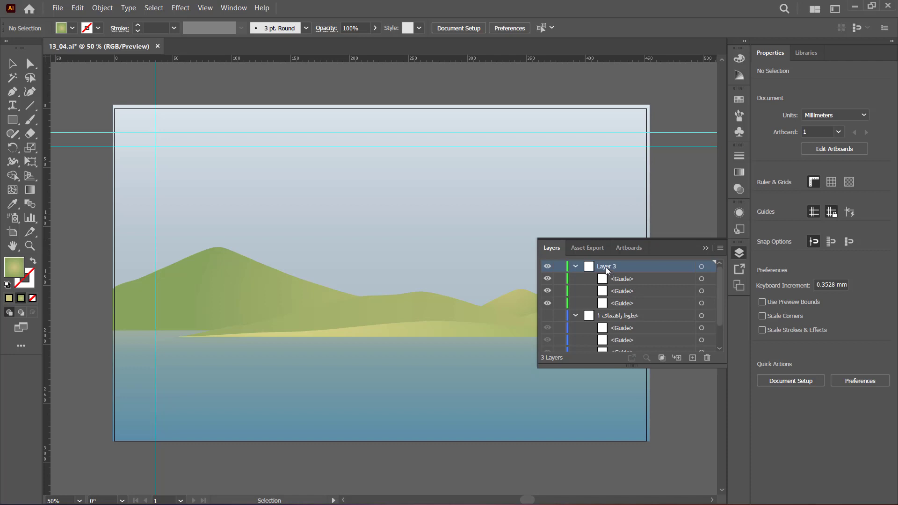
click(547, 266)
click(548, 315)
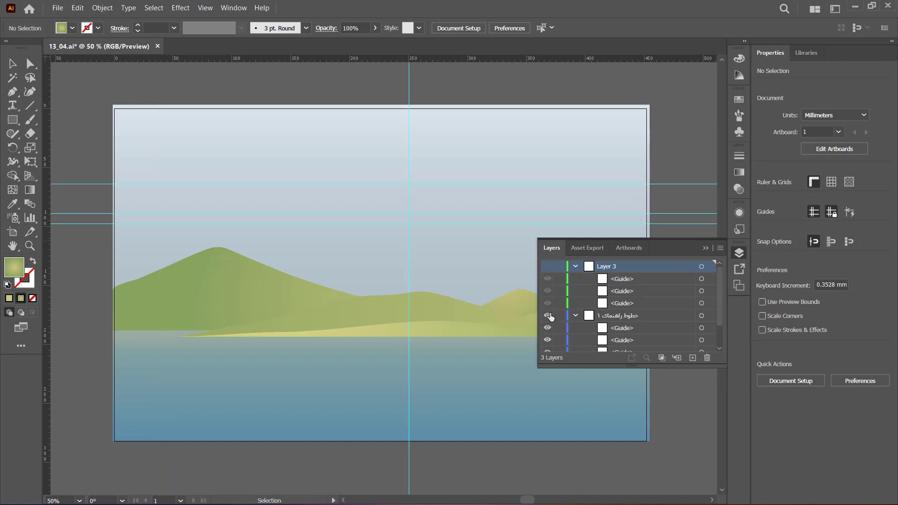
click(705, 249)
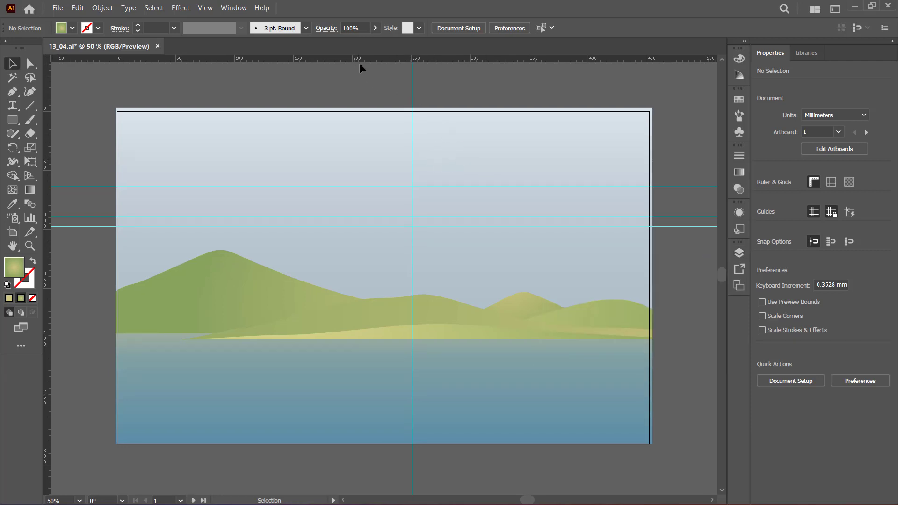
Change the document's rulers from global rulers to artboard rulers.
right_click(436, 62)
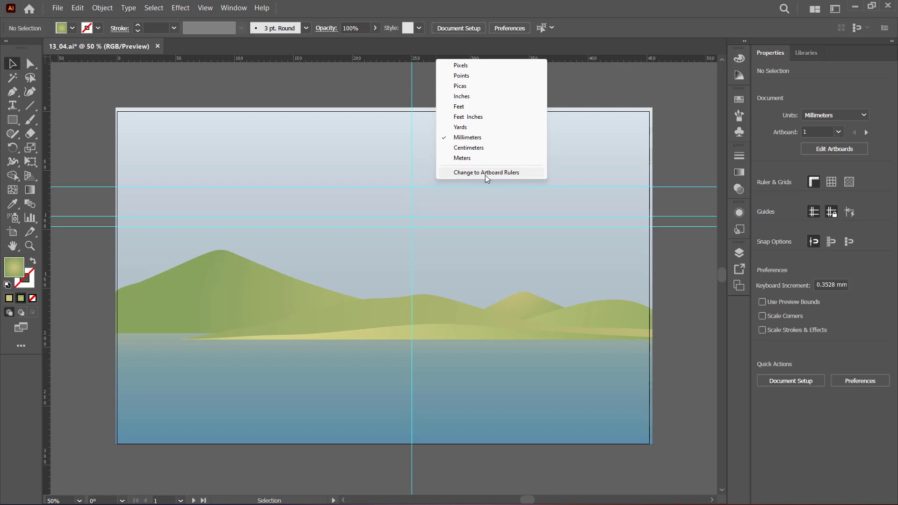
click(515, 175)
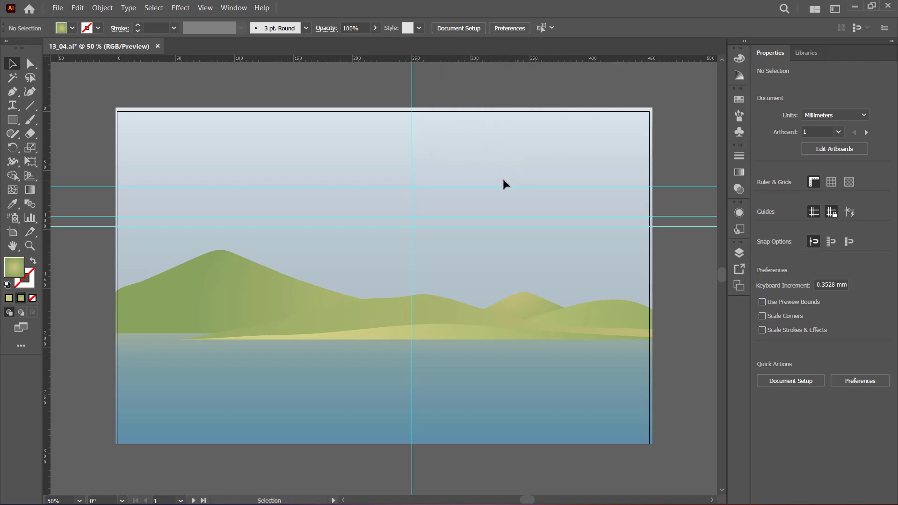
right_click(433, 59)
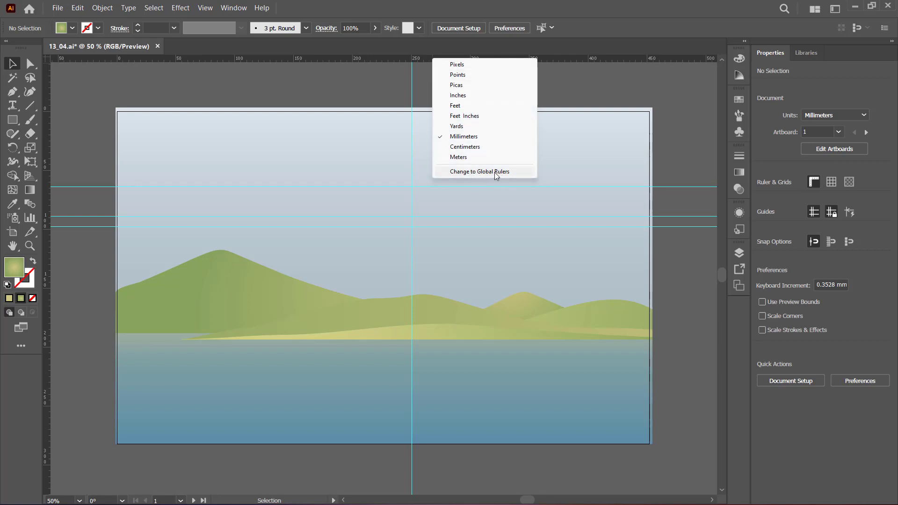
click(330, 75)
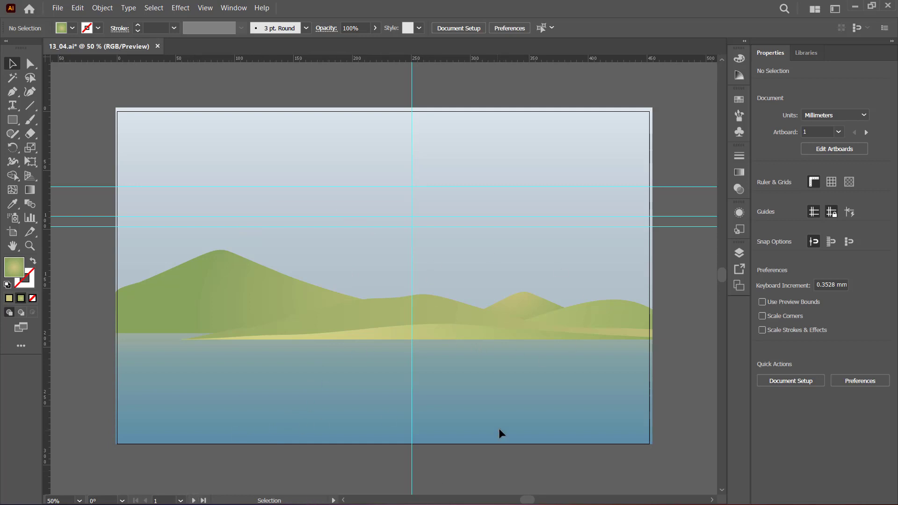
Make artboard 2 active and return to artboard 1 to compare where the artboard rulers place their zero point.
drag(542, 386, 272, 388)
drag(501, 385, 207, 363)
click(181, 501)
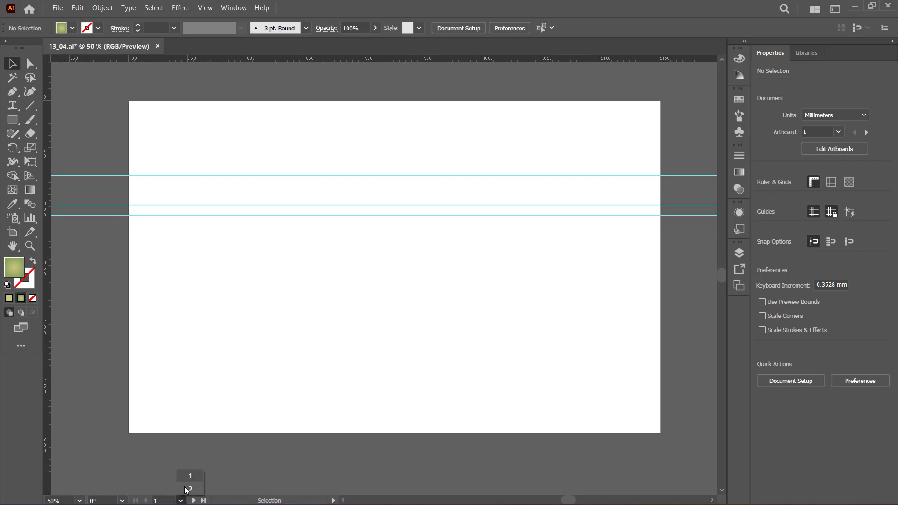
click(185, 488)
click(181, 501)
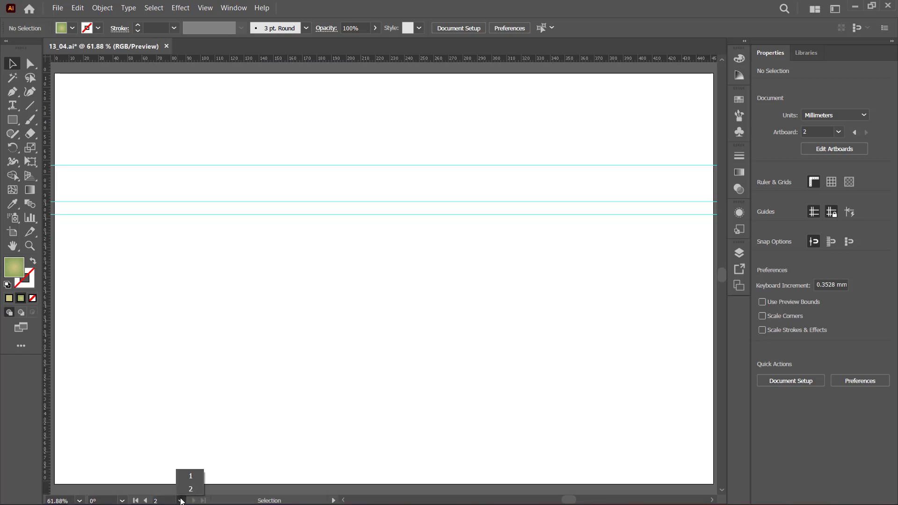
click(187, 476)
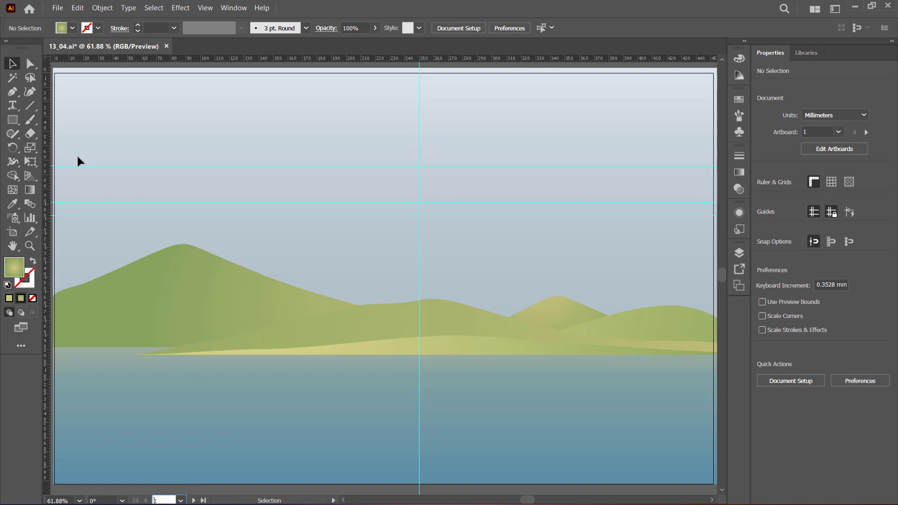
right_click(270, 60)
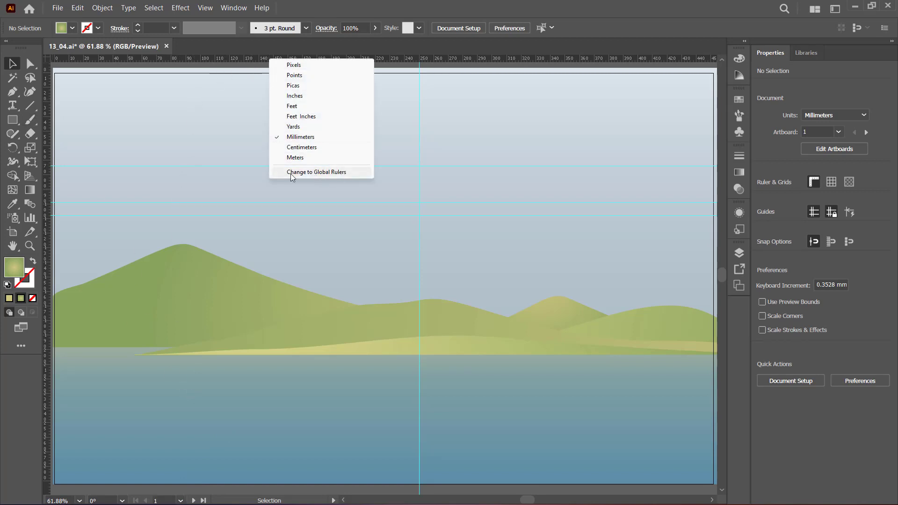
click(56, 65)
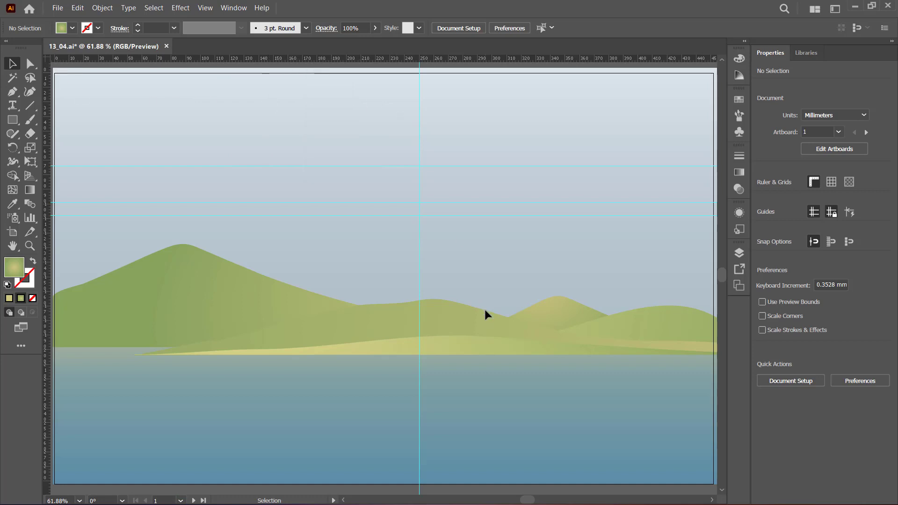
Make artboard 2 active and change its rulers to global rulers.
click(181, 500)
click(187, 491)
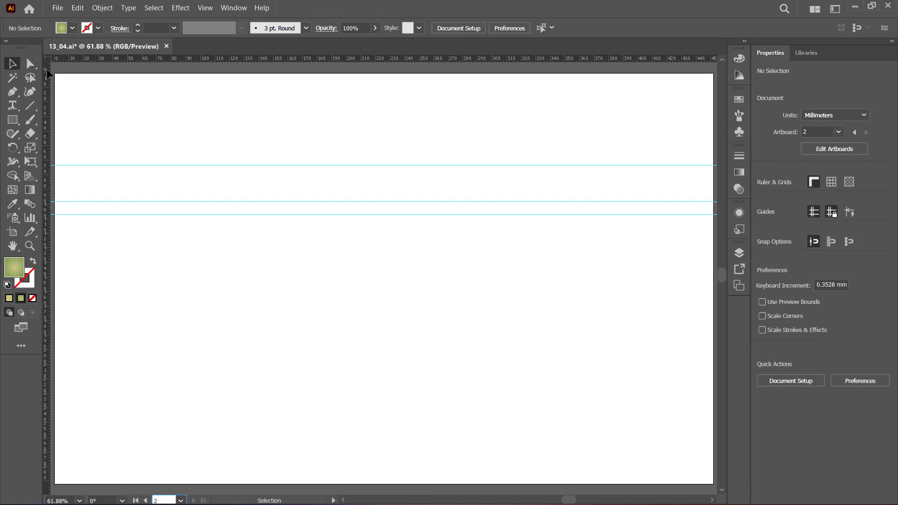
right_click(148, 59)
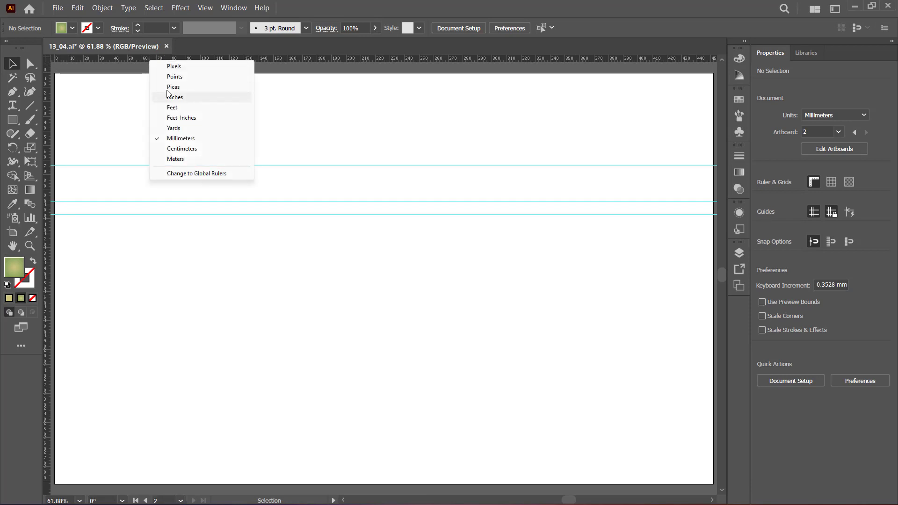
click(200, 173)
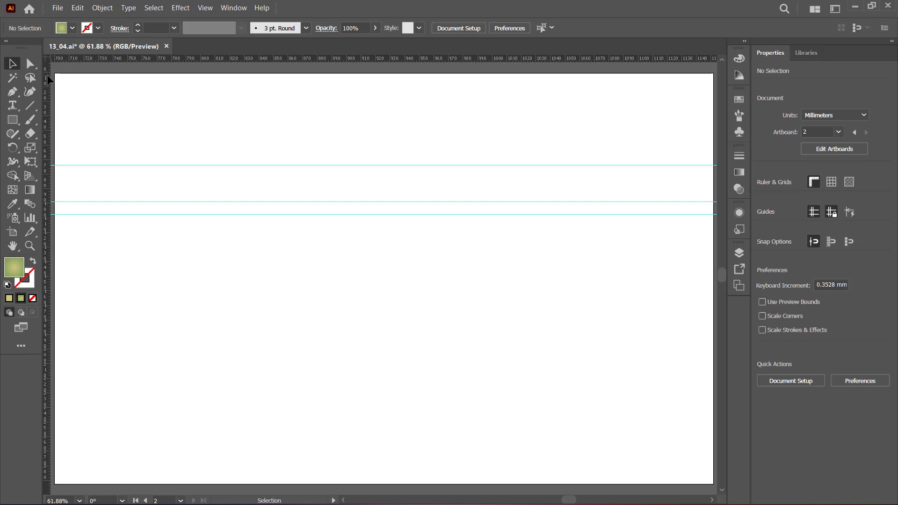
Examine the global ruler's numbering from artboard 2 back to the corner of artboard 1 and across to artboard 2 again.
drag(151, 118, 182, 137)
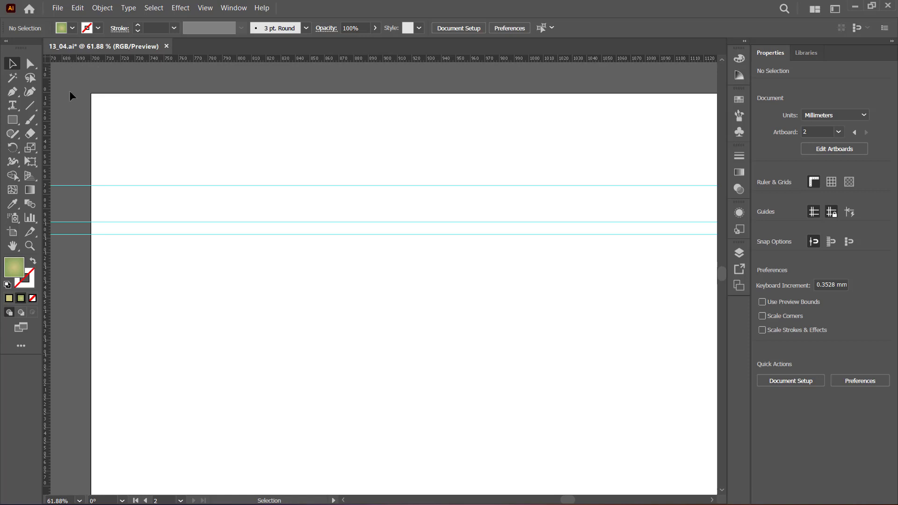
drag(154, 136, 334, 136)
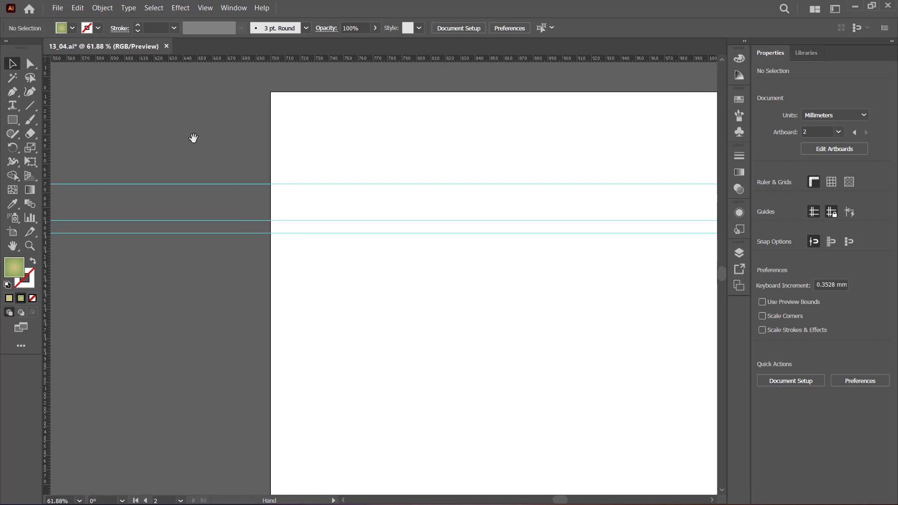
drag(192, 139, 359, 142)
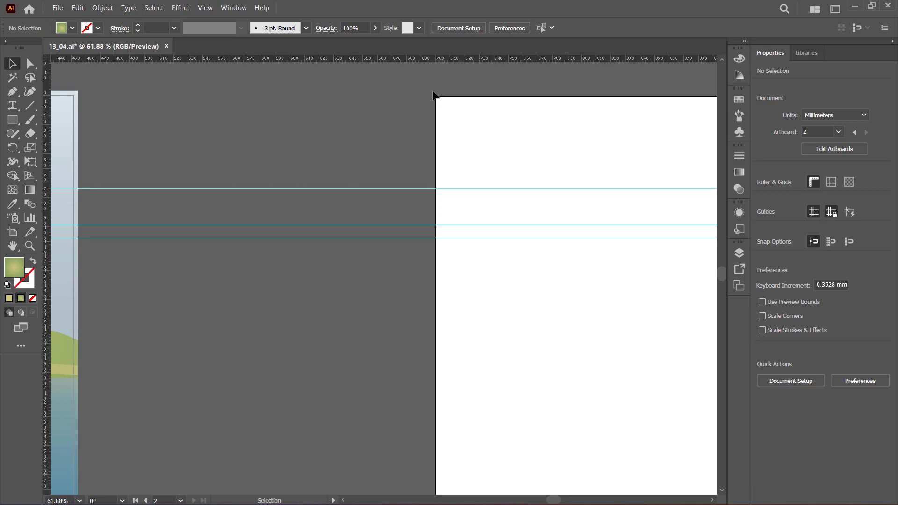
drag(137, 126, 401, 136)
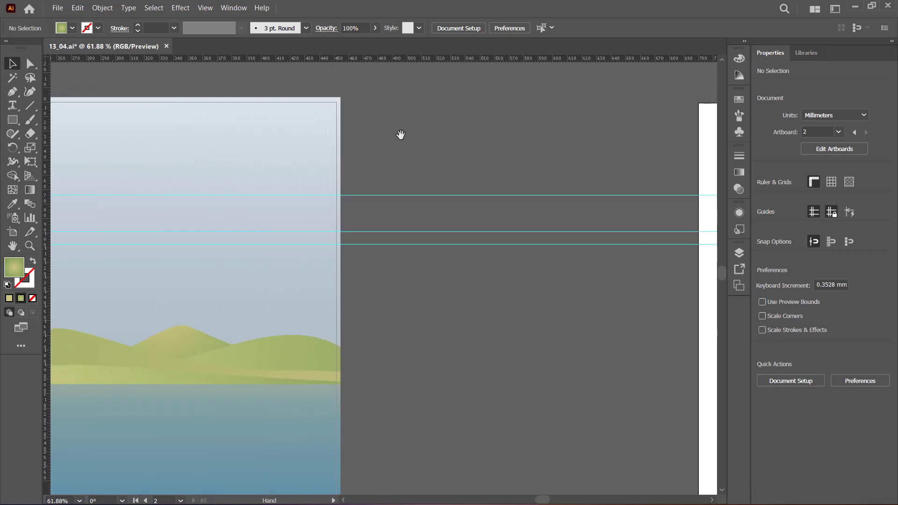
drag(167, 136, 481, 137)
drag(186, 153, 425, 162)
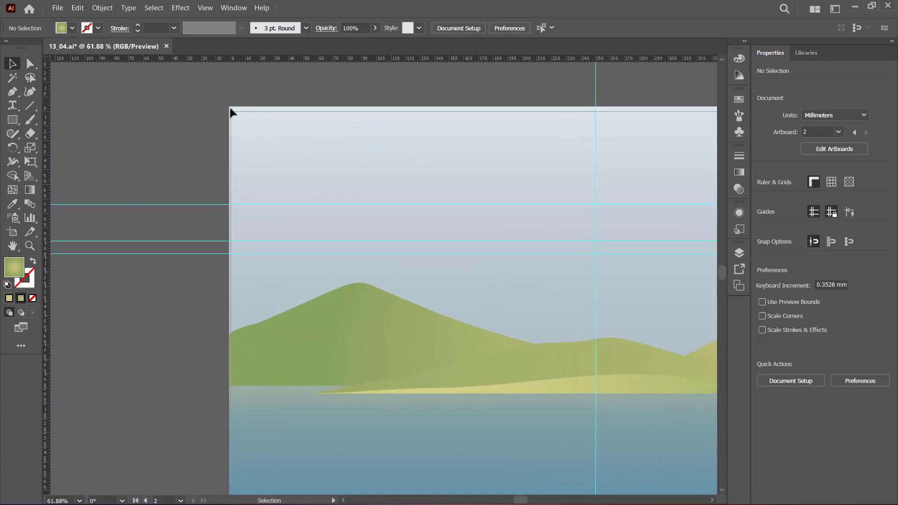
drag(628, 113, 299, 132)
drag(516, 146, 261, 146)
drag(468, 162, 262, 161)
drag(353, 161, 182, 166)
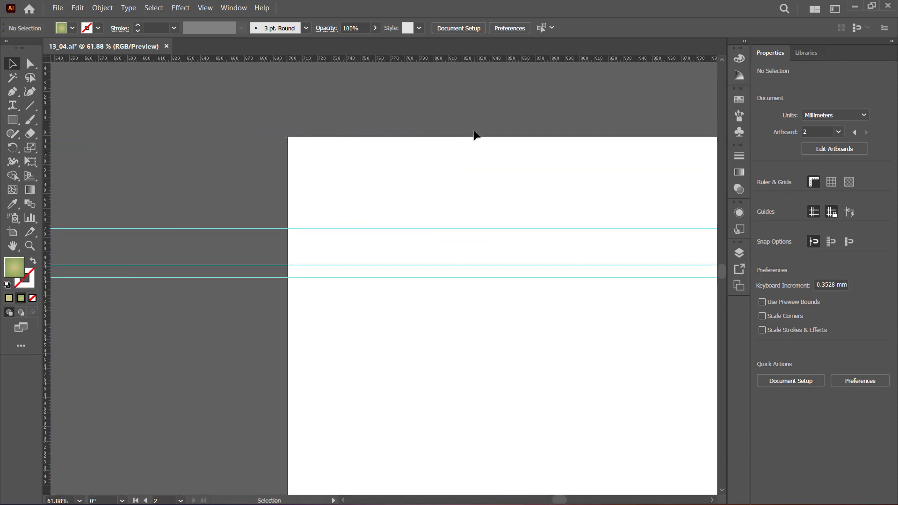
Open the horizontal ruler's options for units and ruler type on artboard 2.
scroll(361, 140, down, 3)
right_click(341, 58)
right_click(341, 58)
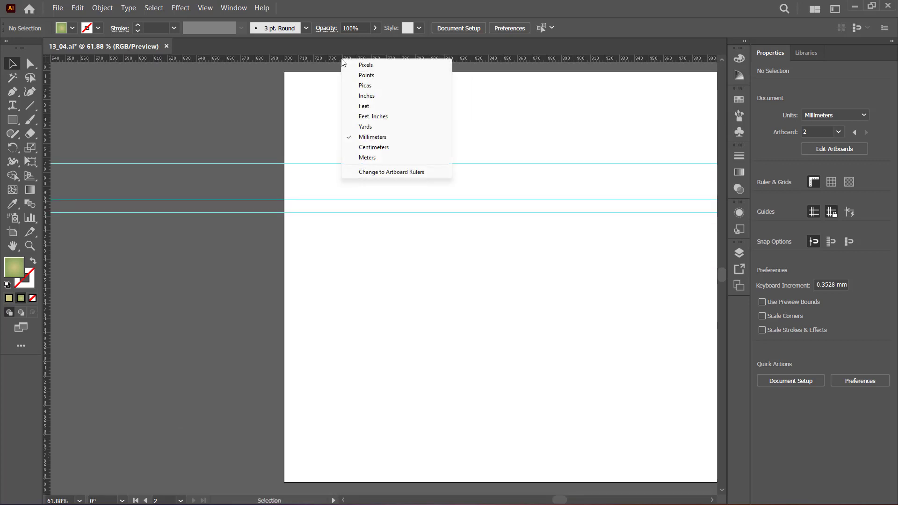